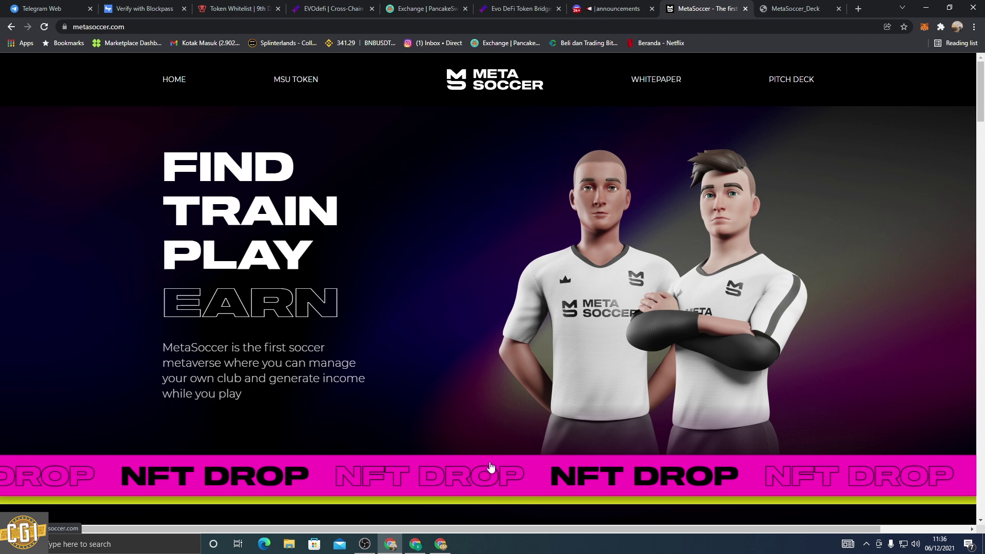
- Open the NFT Drop market and switch the MetaMask wallet's network to Smart Chain
{"action": "left_click", "coordinate": [491, 479]}
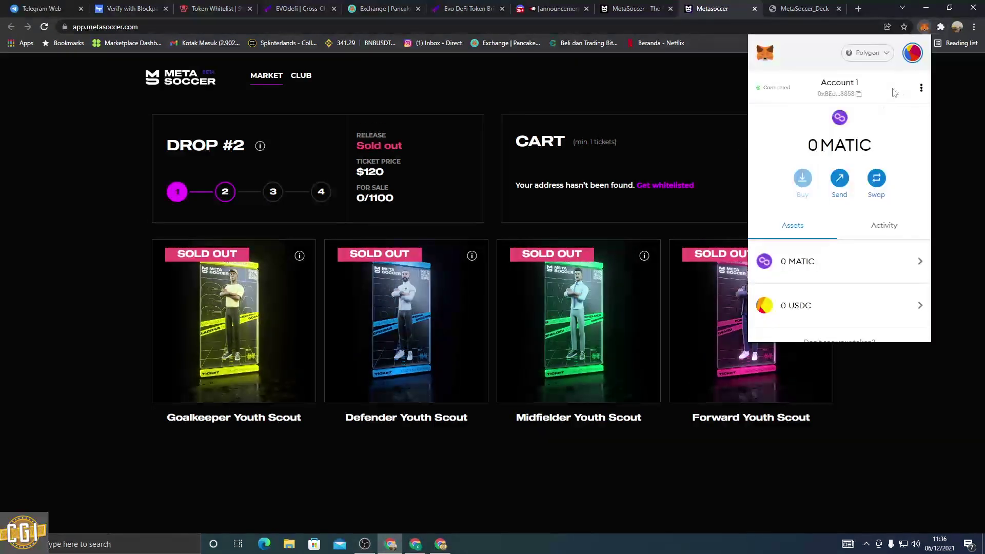
{"action": "left_click", "coordinate": [867, 62]}
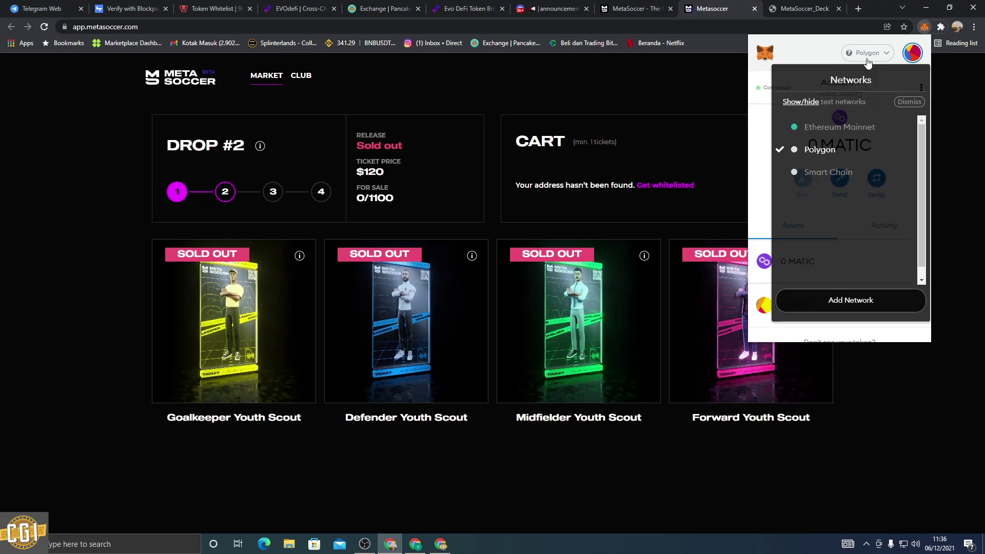
{"action": "left_click", "coordinate": [831, 169]}
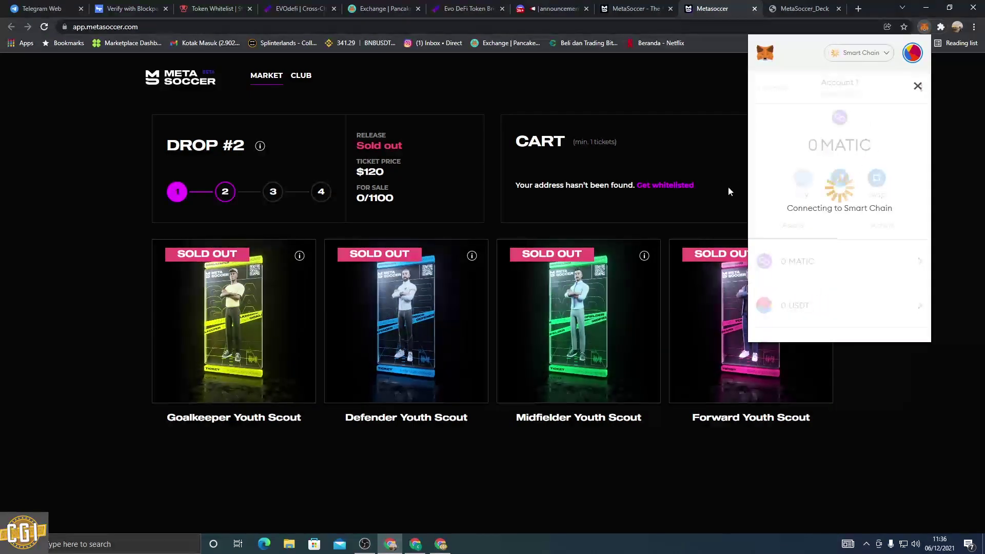
{"action": "left_click", "coordinate": [654, 146]}
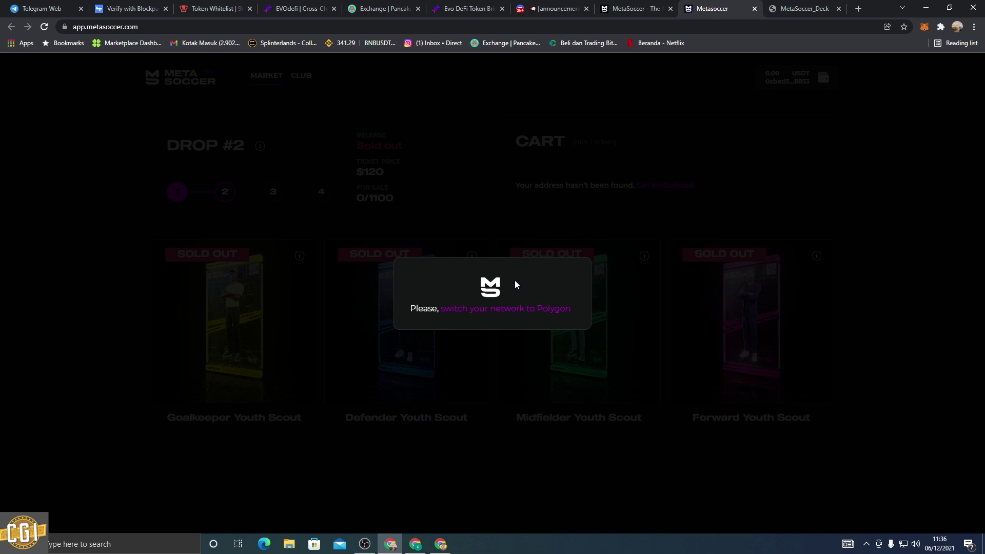
- Switch the wallet network back to Polygon as the MetaSoccer market requires, and reload the page
{"action": "left_click", "coordinate": [524, 310]}
{"action": "left_click", "coordinate": [931, 287]}
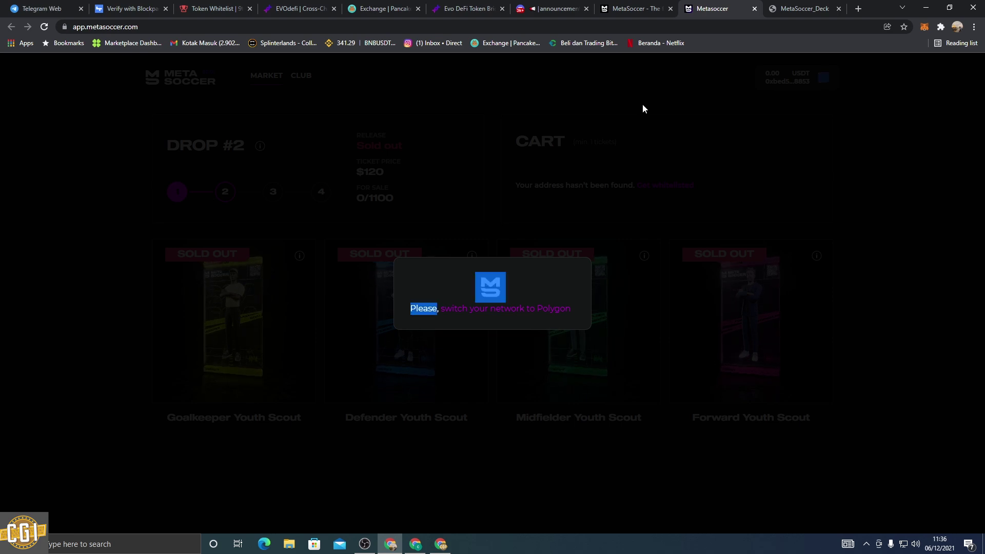
{"action": "left_click", "coordinate": [45, 27]}
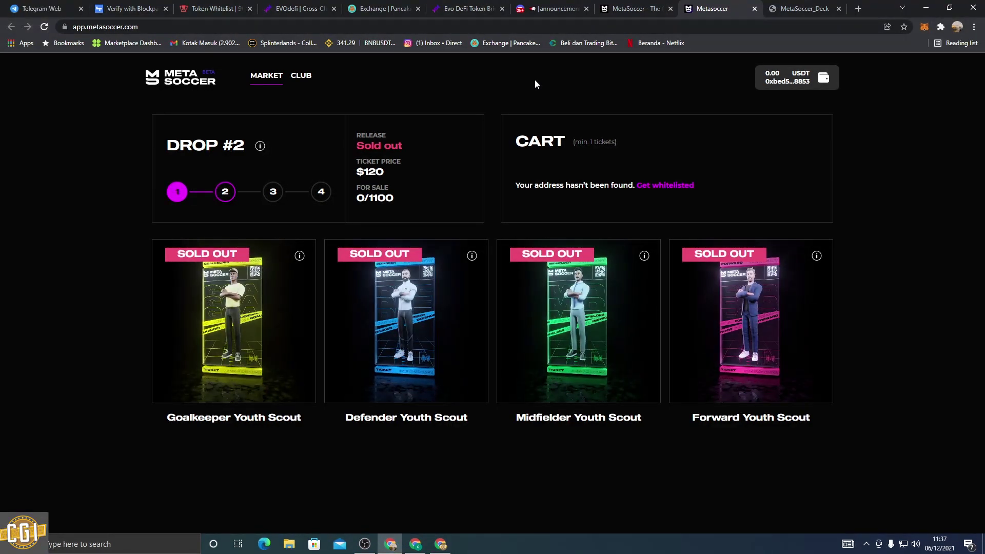
- Go to the Evo DeFi token bridge, switch the wallet to Smart Chain and reload the page
{"action": "left_click", "coordinate": [447, 15]}
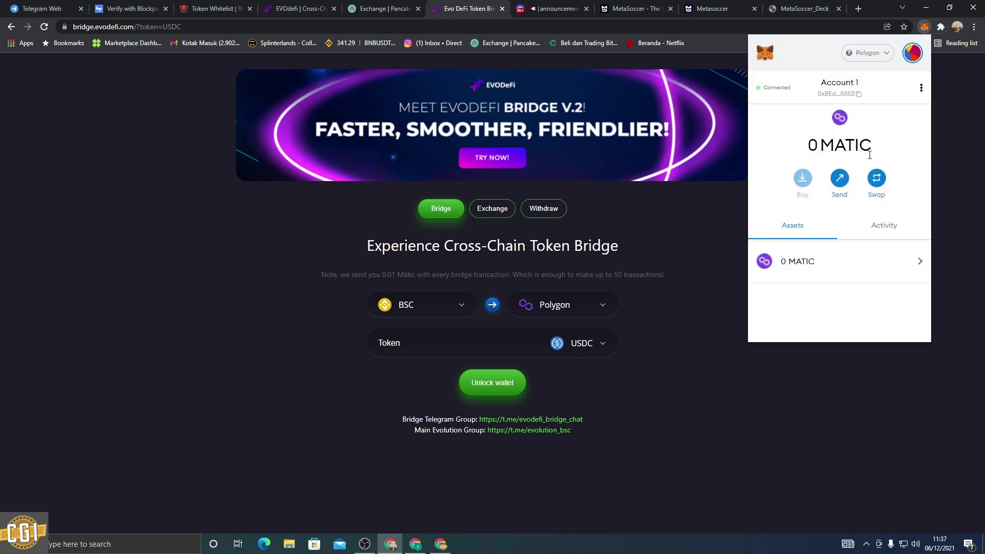
{"action": "left_click", "coordinate": [867, 53]}
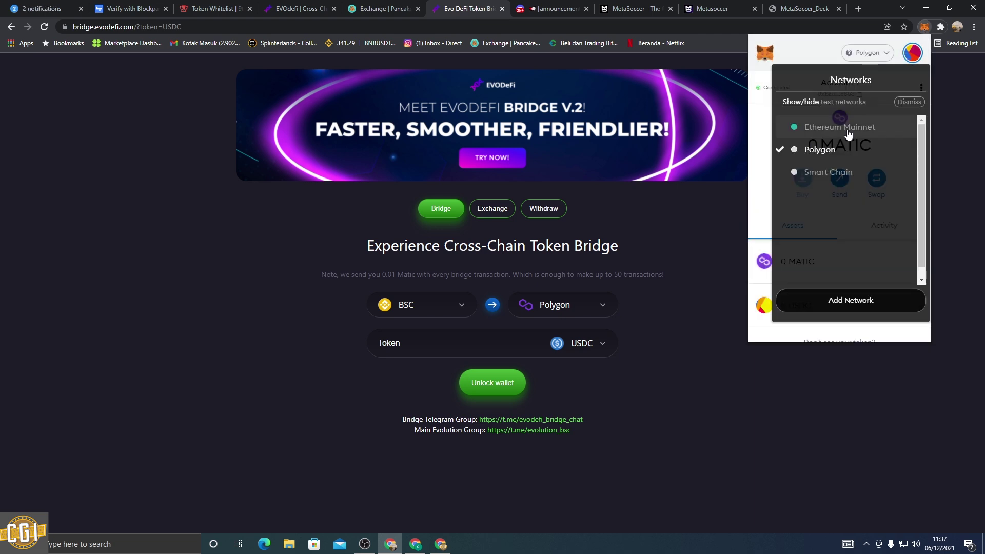
{"action": "left_click", "coordinate": [828, 172]}
{"action": "left_click", "coordinate": [707, 271]}
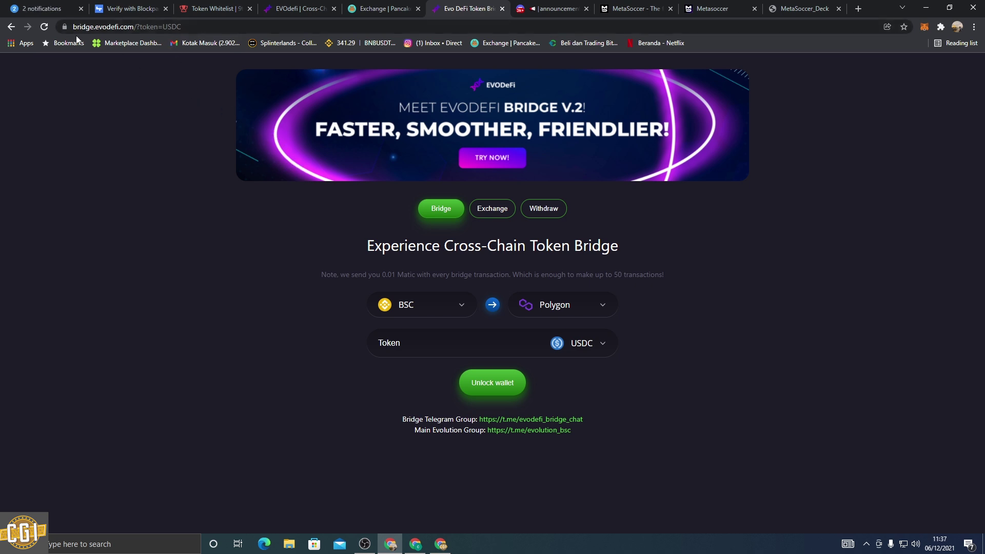
{"action": "left_click", "coordinate": [44, 29]}
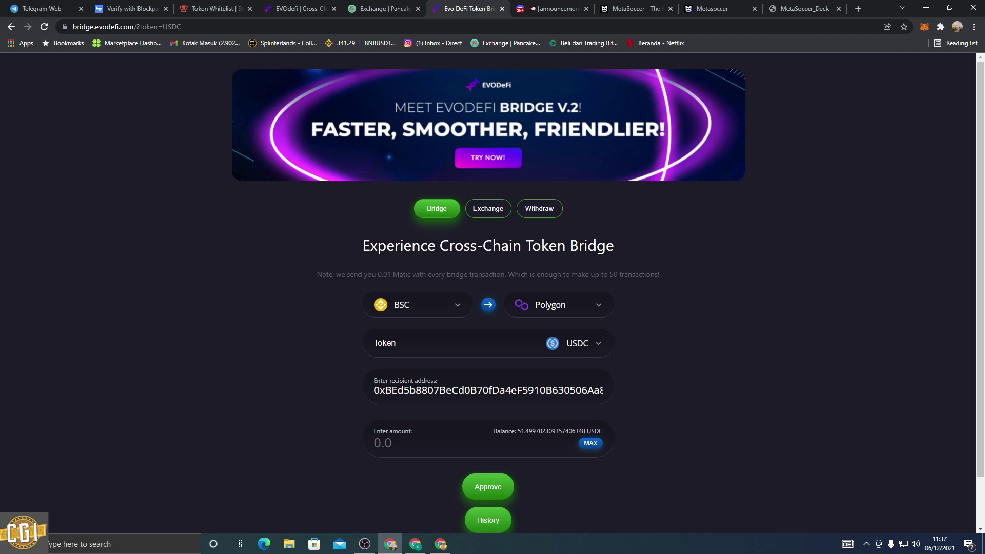
- Review the recipient address and token list, and choose USDC as the token to bridge from BSC to Polygon
{"action": "left_click_drag", "start_coordinate": [404, 390], "coordinate": [409, 390]}
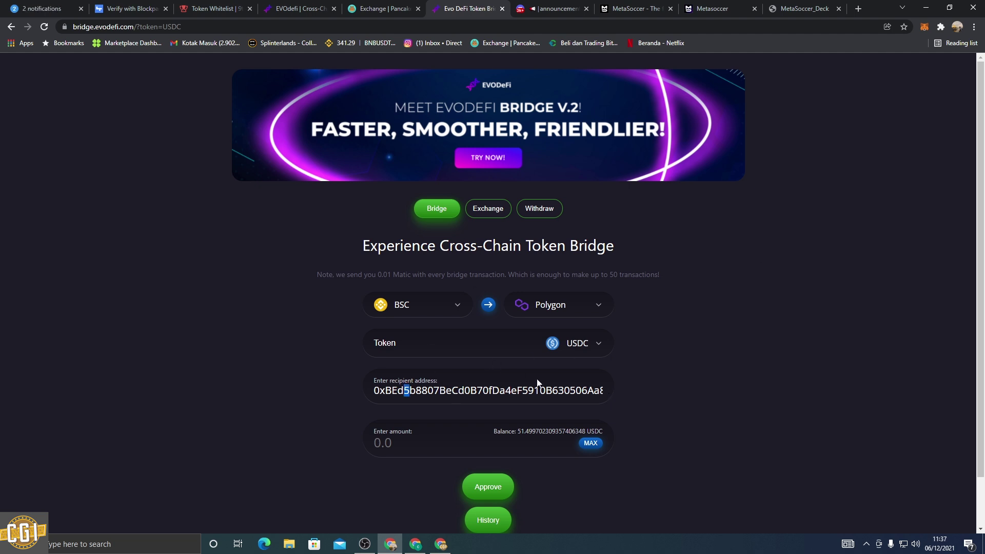
{"action": "left_click", "coordinate": [659, 355]}
{"action": "left_click", "coordinate": [570, 349]}
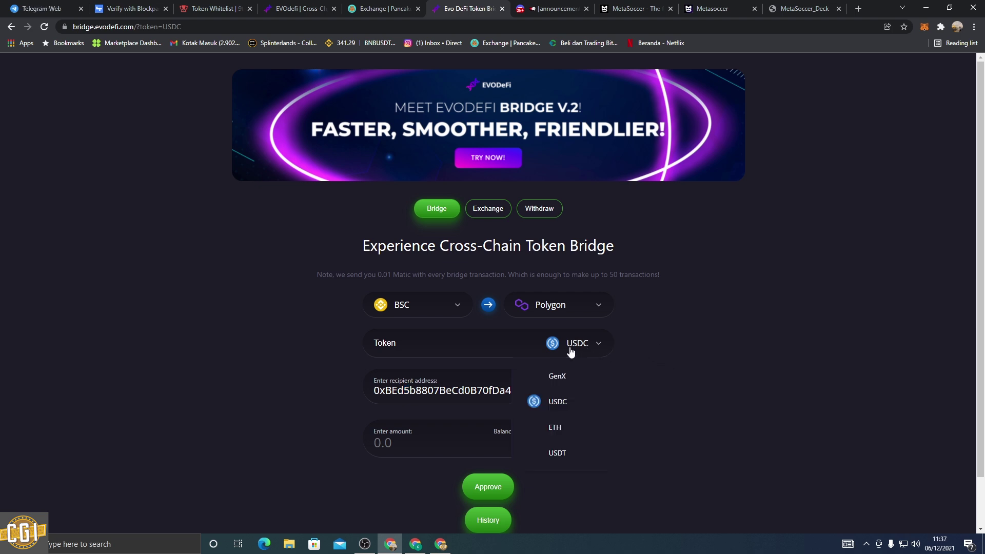
{"action": "scroll", "coordinate": [558, 405], "scroll_direction": "down", "scroll_amount": 1}
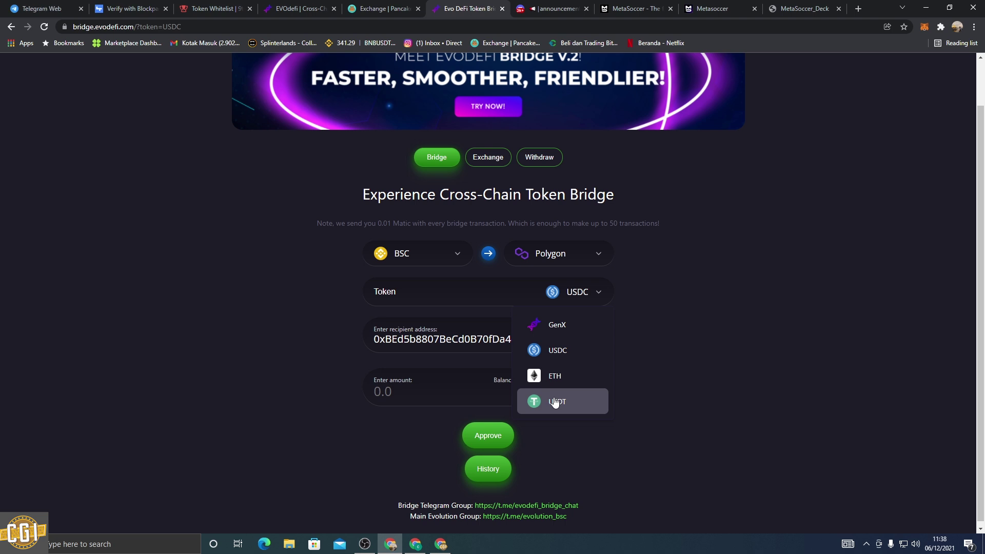
{"action": "left_click", "coordinate": [642, 340]}
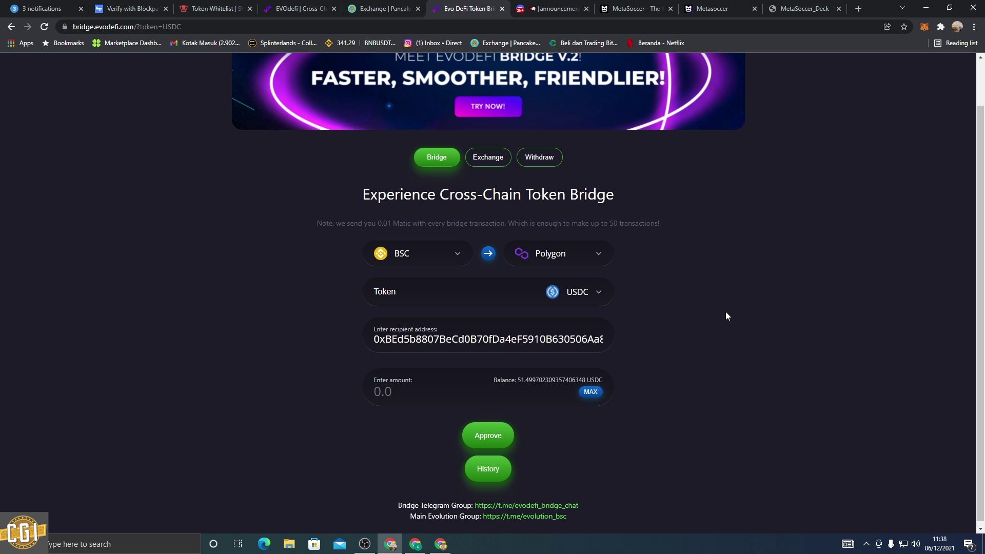
{"action": "left_click", "coordinate": [585, 292]}
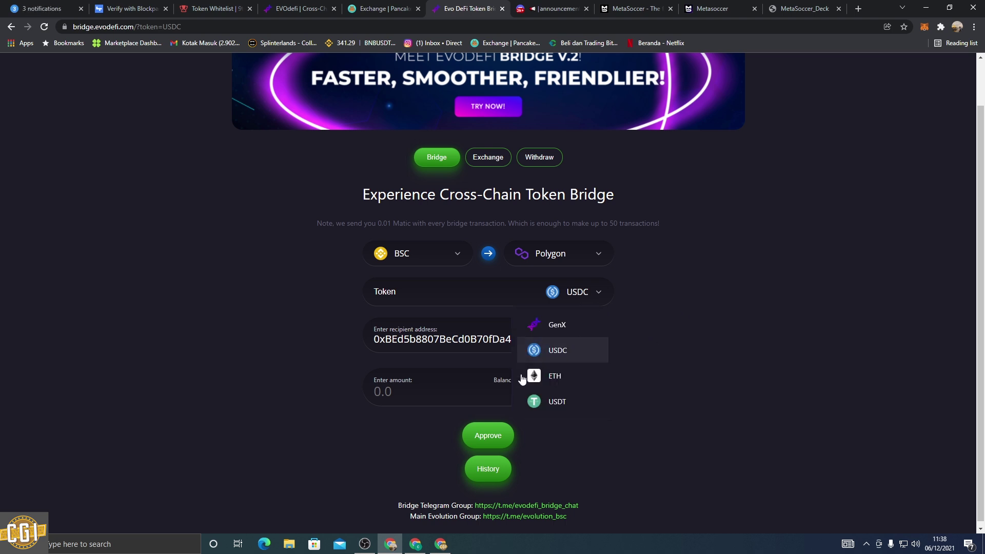
{"action": "left_click", "coordinate": [564, 354]}
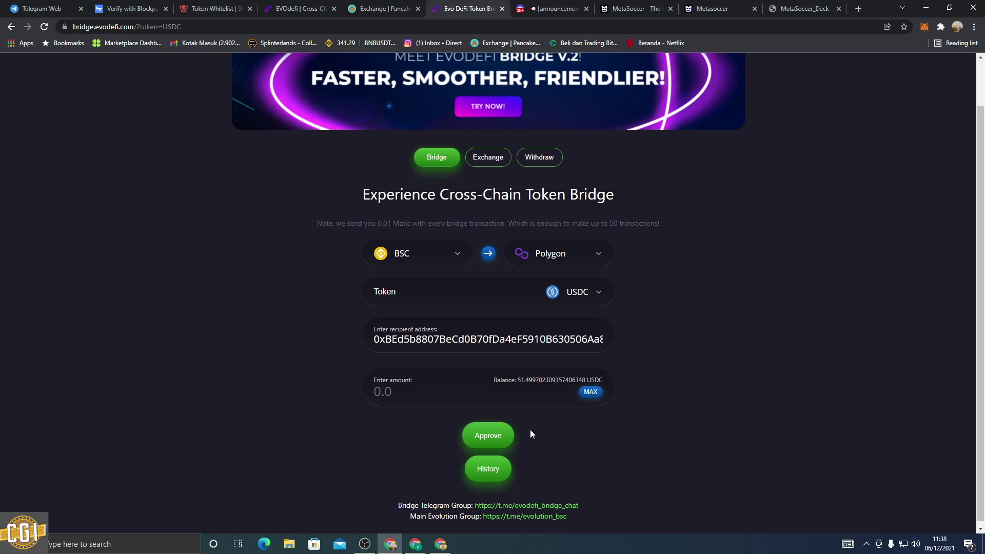
{"action": "type", "text": "49"}
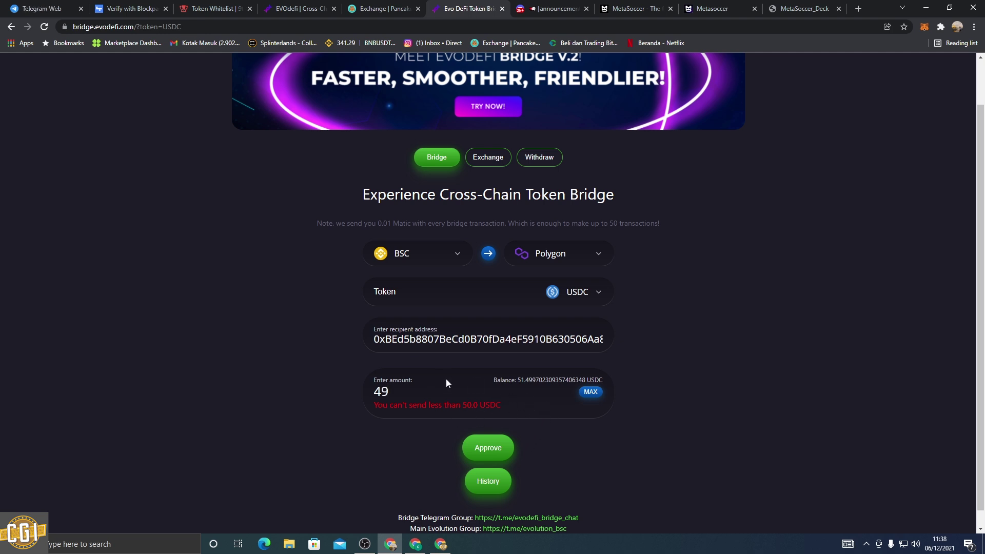
{"action": "left_click", "coordinate": [590, 392]}
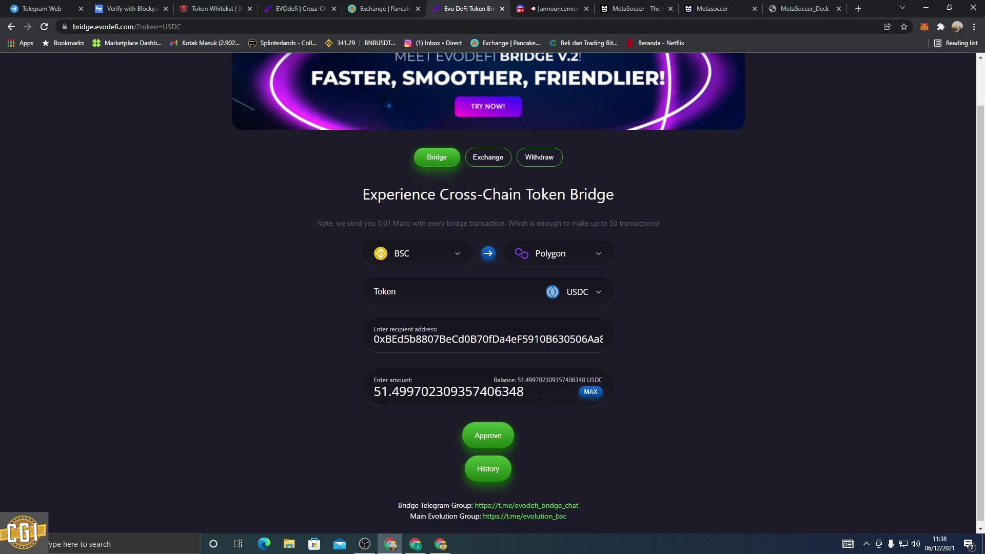
{"action": "double_click", "coordinate": [396, 385]}
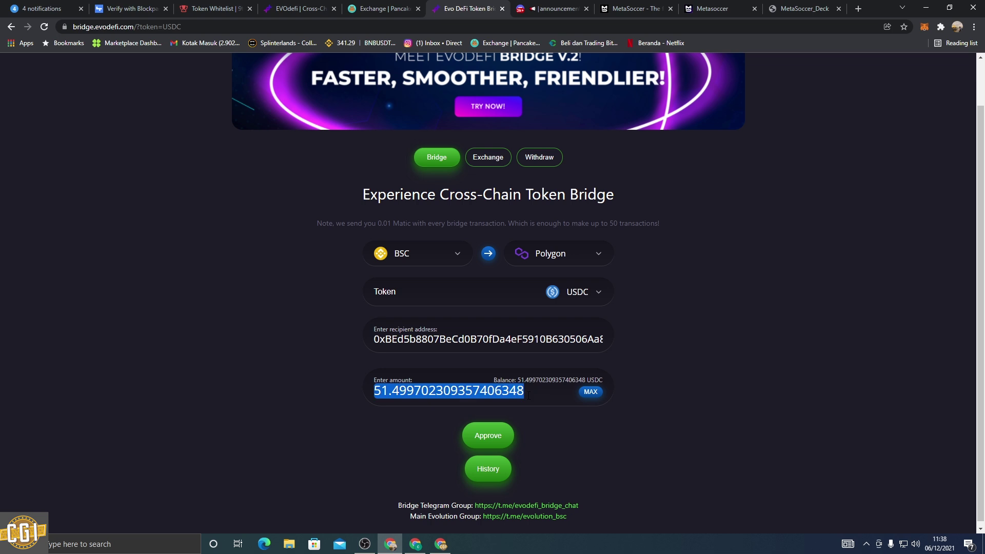
{"action": "key", "text": "BackSpace"}
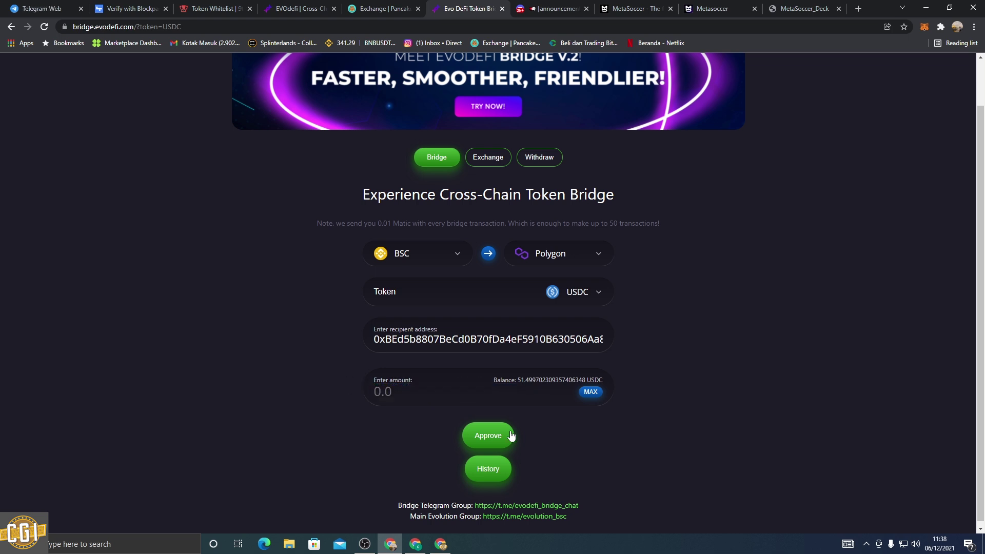
- Approve the bridge's access to USDC in the wallet and set the bridge amount to the maximum available balance
{"action": "left_click", "coordinate": [500, 441]}
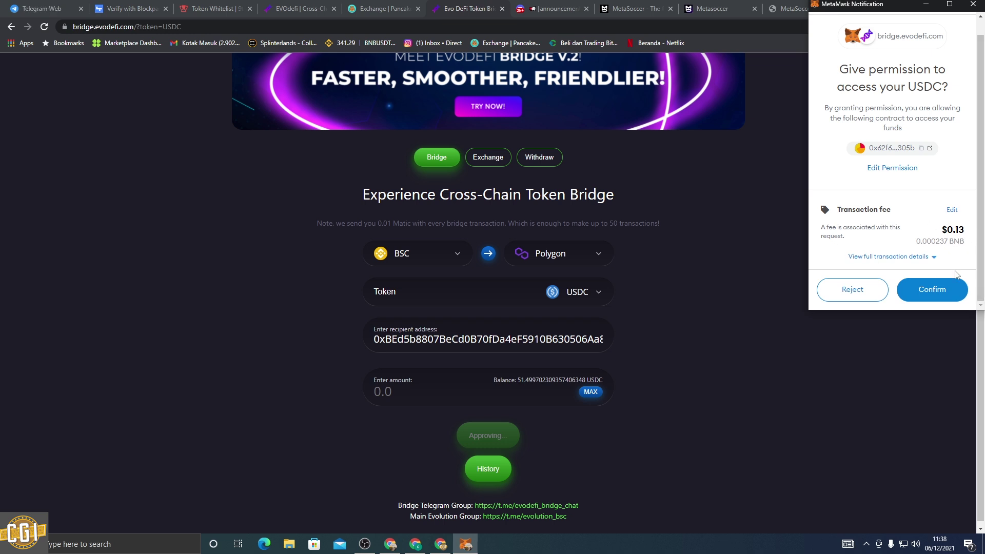
{"action": "left_click", "coordinate": [934, 288]}
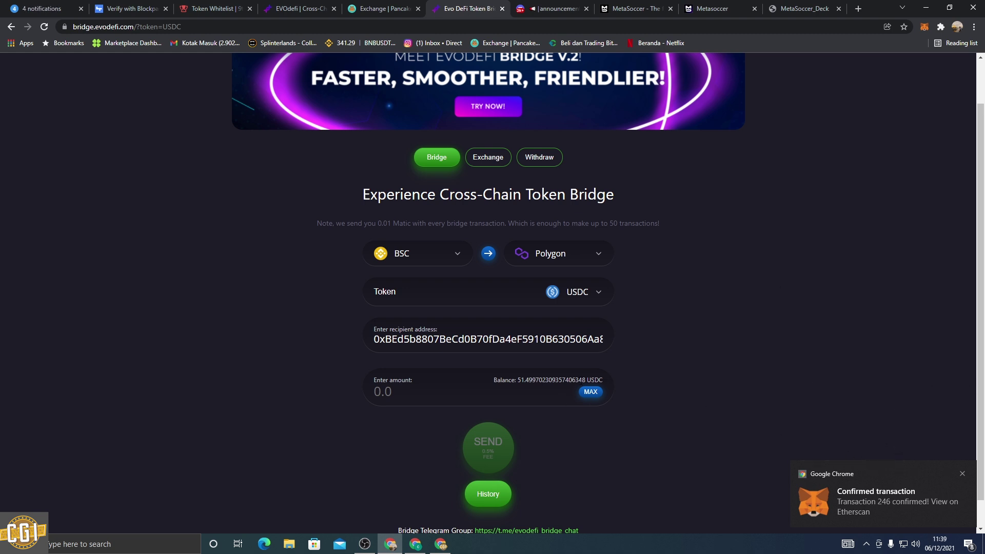
{"action": "left_click", "coordinate": [482, 387]}
{"action": "left_click", "coordinate": [590, 392]}
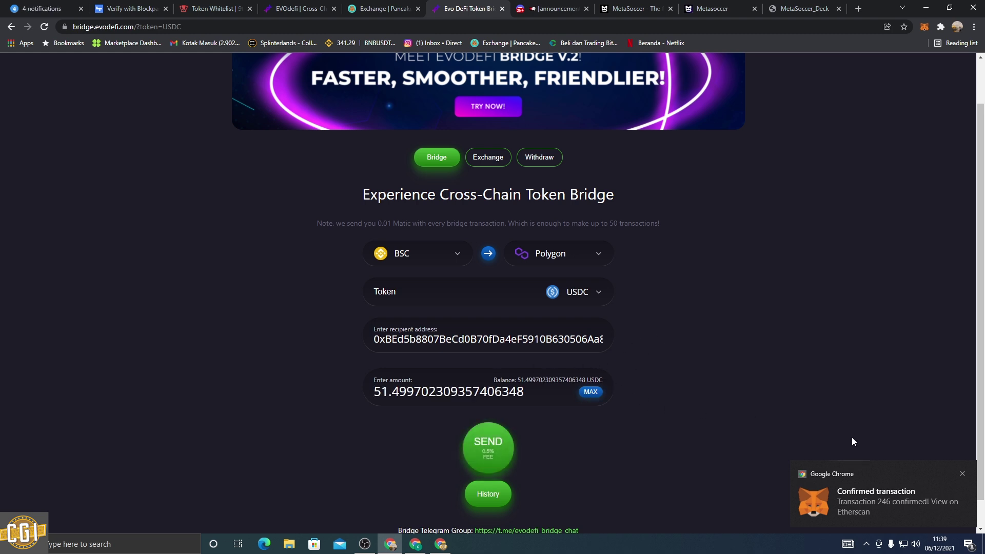
- Send the USDC across the bridge, confirm the transaction in the wallet and dismiss the order status
{"action": "scroll", "coordinate": [675, 432], "scroll_direction": "down", "scroll_amount": 1}
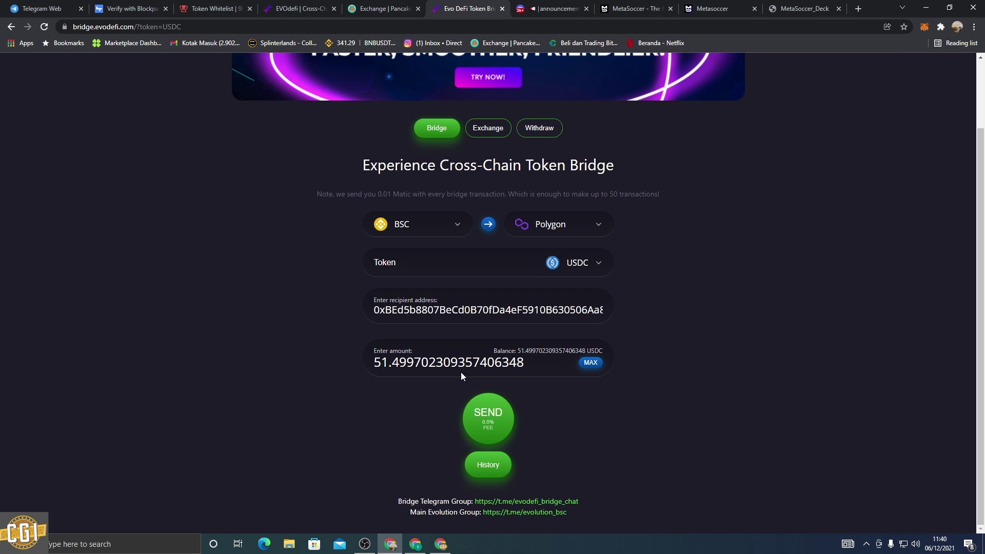
{"action": "left_click", "coordinate": [492, 421]}
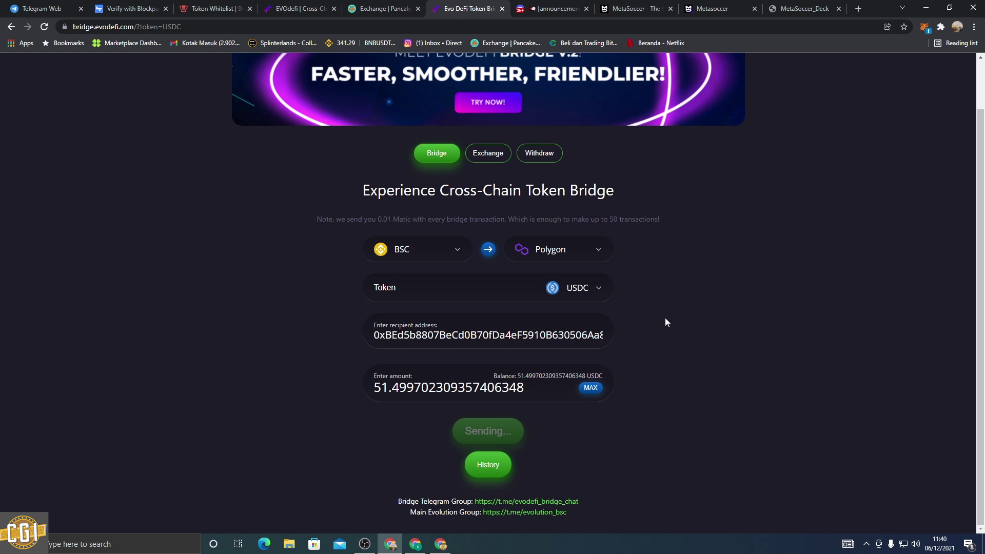
{"action": "scroll", "coordinate": [905, 209], "scroll_direction": "down", "scroll_amount": 1}
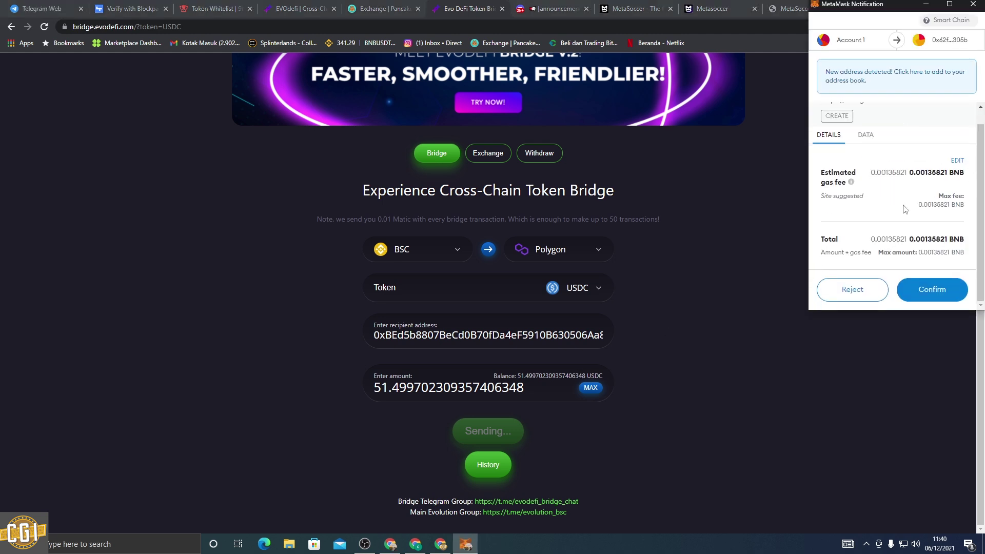
{"action": "left_click", "coordinate": [929, 289]}
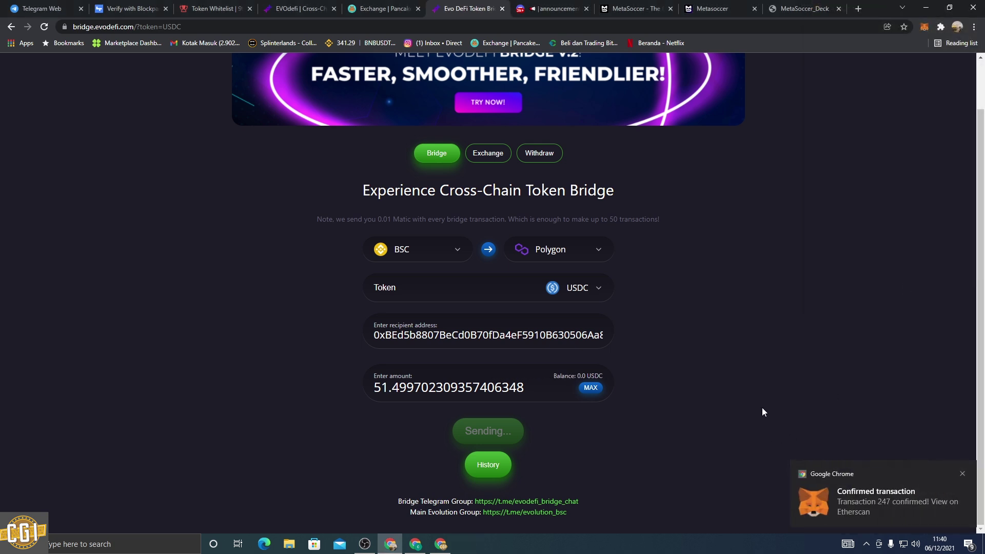
{"action": "scroll", "coordinate": [917, 464], "scroll_direction": "down", "scroll_amount": 1}
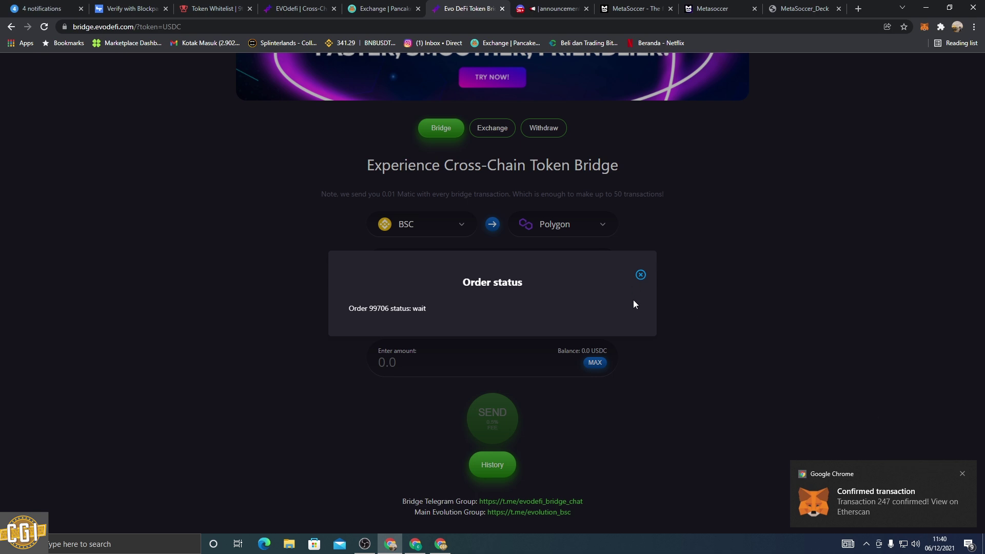
{"action": "left_click", "coordinate": [639, 276]}
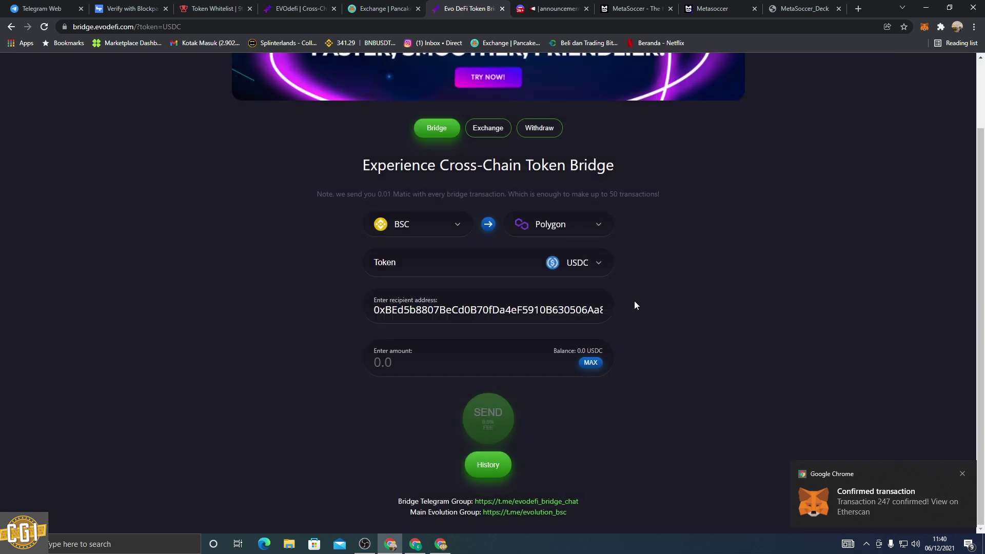
- Check the wallet's asset balances on Smart Chain
{"action": "scroll", "coordinate": [735, 195], "scroll_direction": "up", "scroll_amount": 2}
{"action": "left_click", "coordinate": [924, 27]}
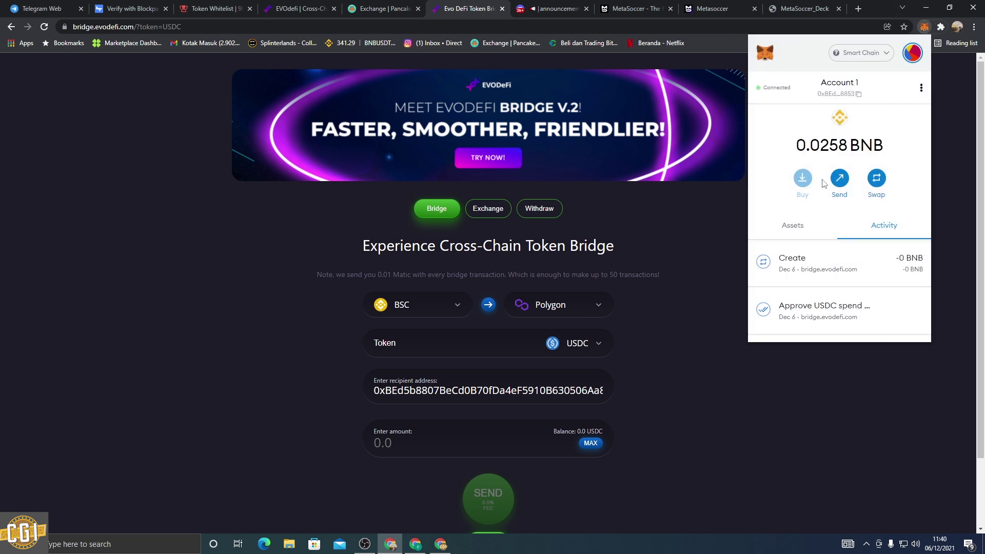
{"action": "left_click", "coordinate": [793, 225]}
{"action": "scroll", "coordinate": [853, 267], "scroll_direction": "down", "scroll_amount": 8}
{"action": "scroll", "coordinate": [858, 262], "scroll_direction": "down", "scroll_amount": 2}
{"action": "scroll", "coordinate": [859, 261], "scroll_direction": "up", "scroll_amount": 10}
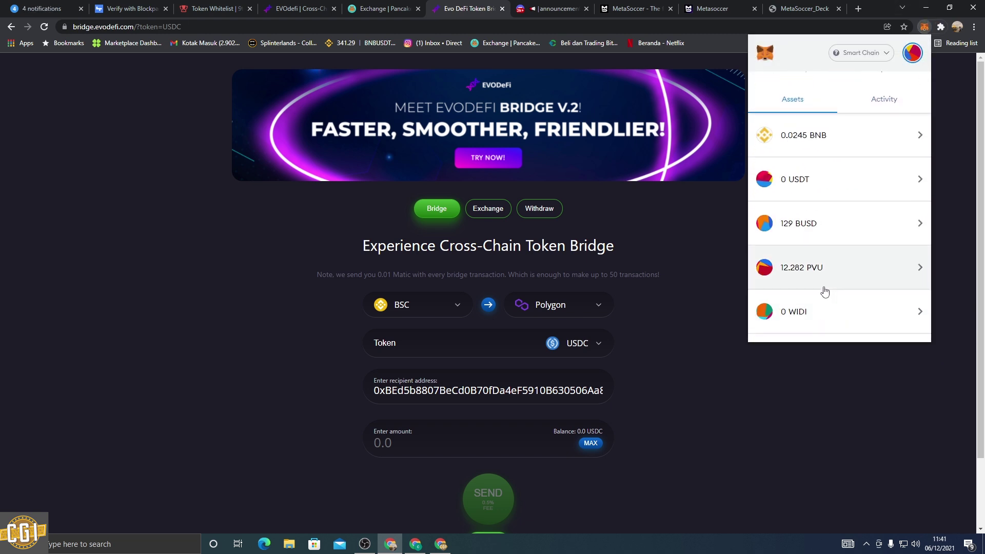
- Switch the wallet network to Polygon and check the MATIC and USDC balances for the bridged funds
{"action": "left_click", "coordinate": [859, 51]}
{"action": "left_click", "coordinate": [811, 187]}
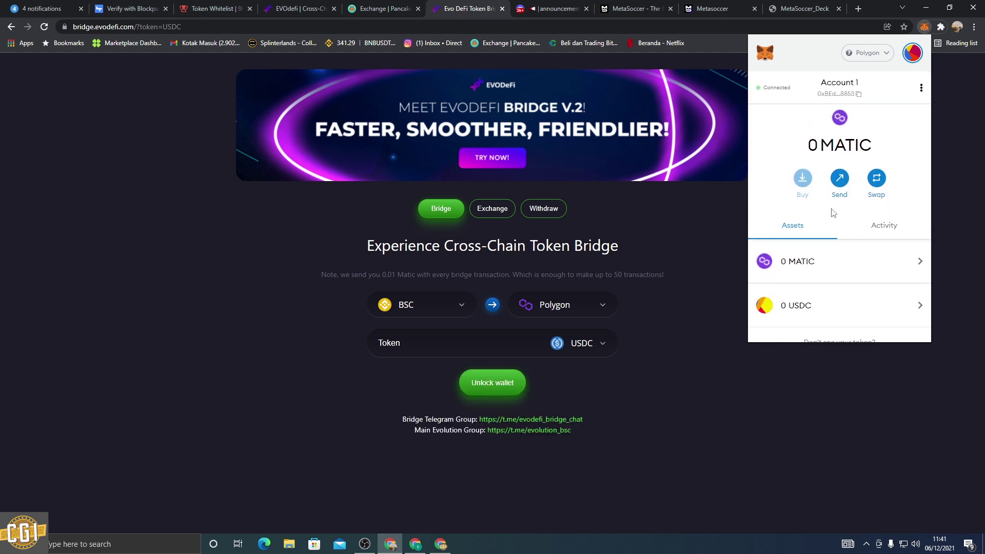
{"action": "scroll", "coordinate": [831, 226], "scroll_direction": "down", "scroll_amount": 2}
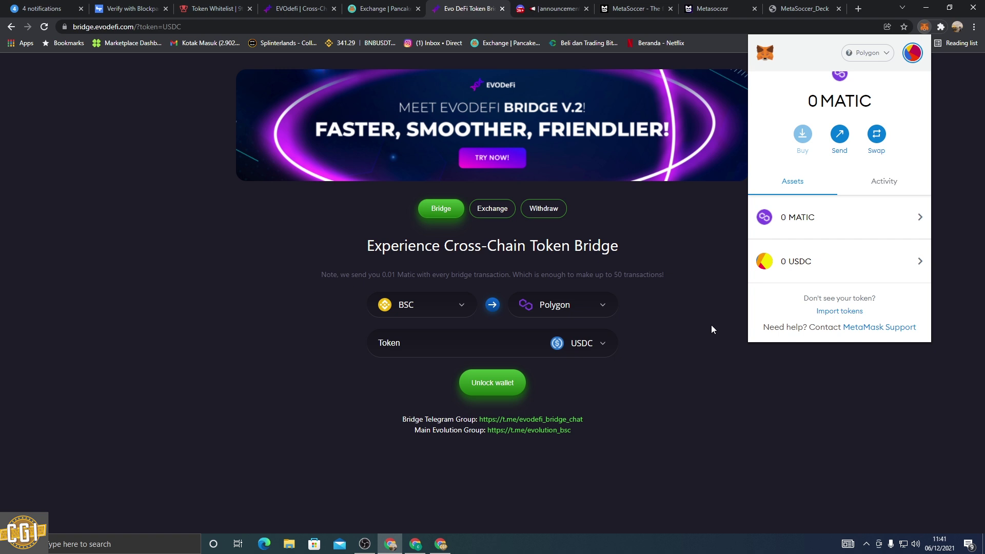
{"action": "left_click", "coordinate": [821, 261]}
{"action": "left_click", "coordinate": [757, 88]}
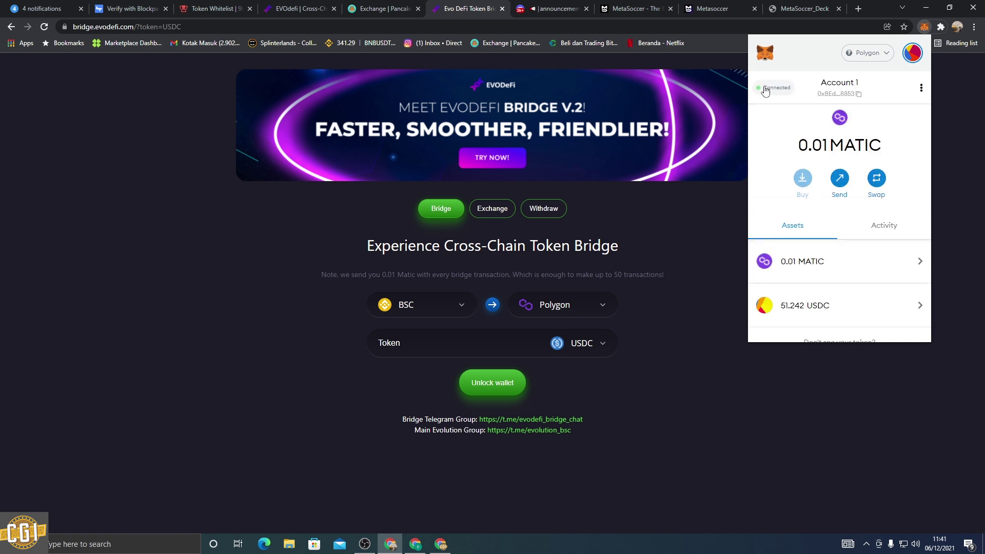
{"action": "scroll", "coordinate": [862, 279], "scroll_direction": "down", "scroll_amount": 1}
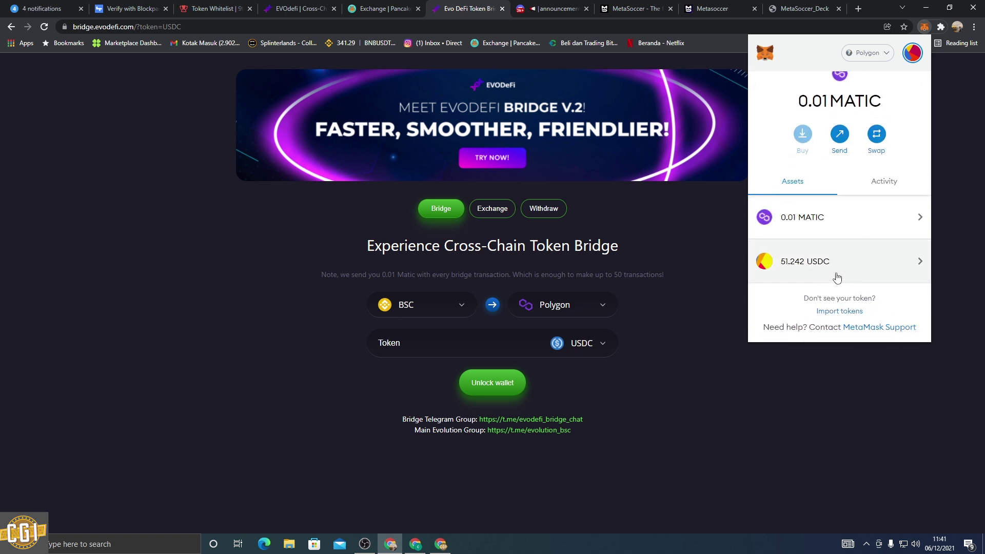
- Review the wallet's MATIC and USDC balances on Polygon alongside the QuickSwap swap form
{"action": "scroll", "coordinate": [836, 277], "scroll_direction": "up", "scroll_amount": 1}
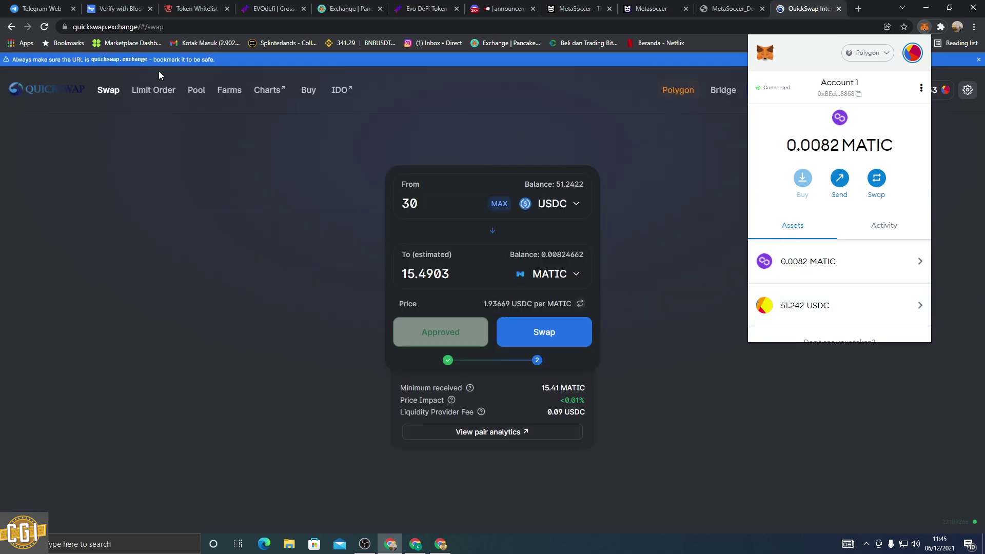
{"action": "left_click", "coordinate": [682, 152]}
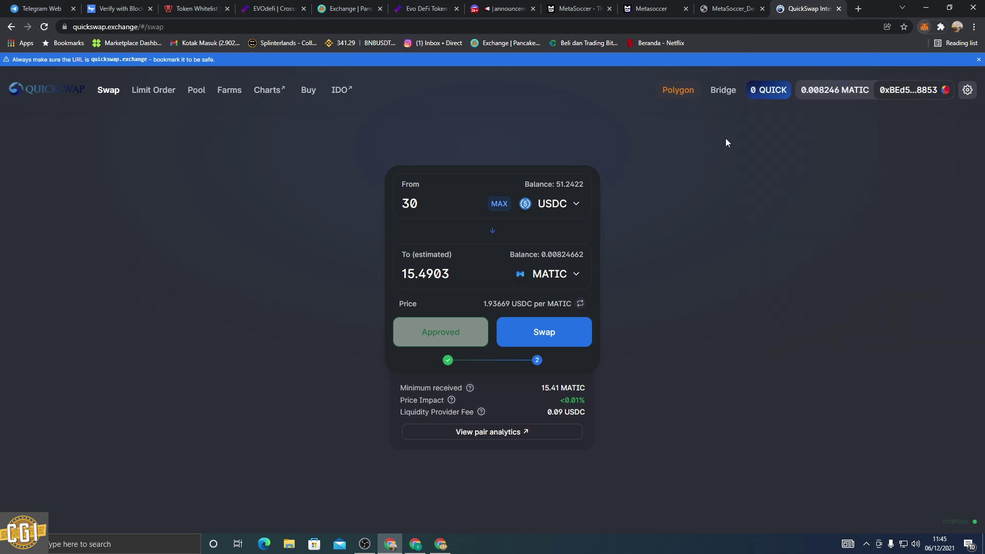
{"action": "left_click", "coordinate": [925, 27]}
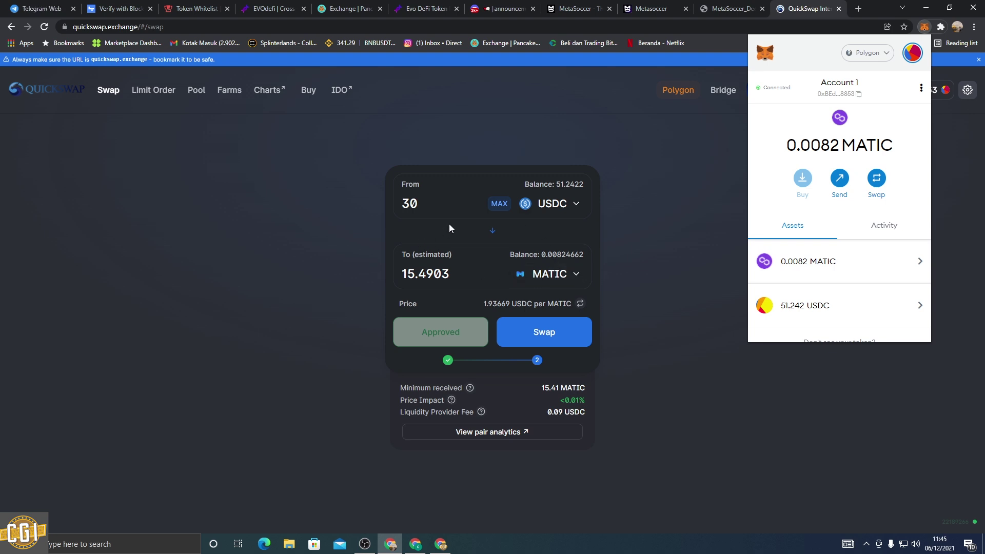
{"action": "left_click", "coordinate": [315, 263]}
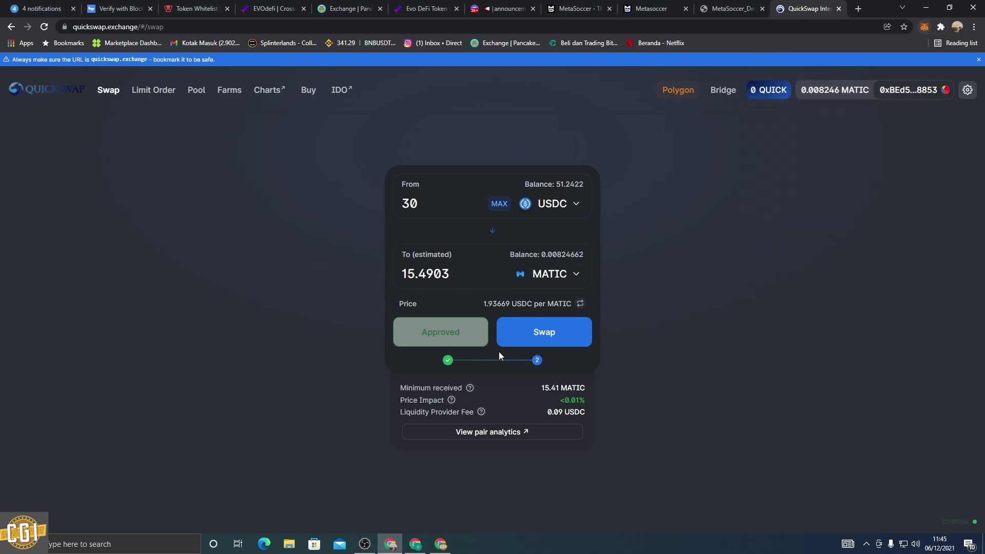
- Swap 30 USDC for MATIC on QuickSwap and confirm the transaction in the wallet
{"action": "left_click", "coordinate": [543, 332]}
{"action": "left_click", "coordinate": [523, 378]}
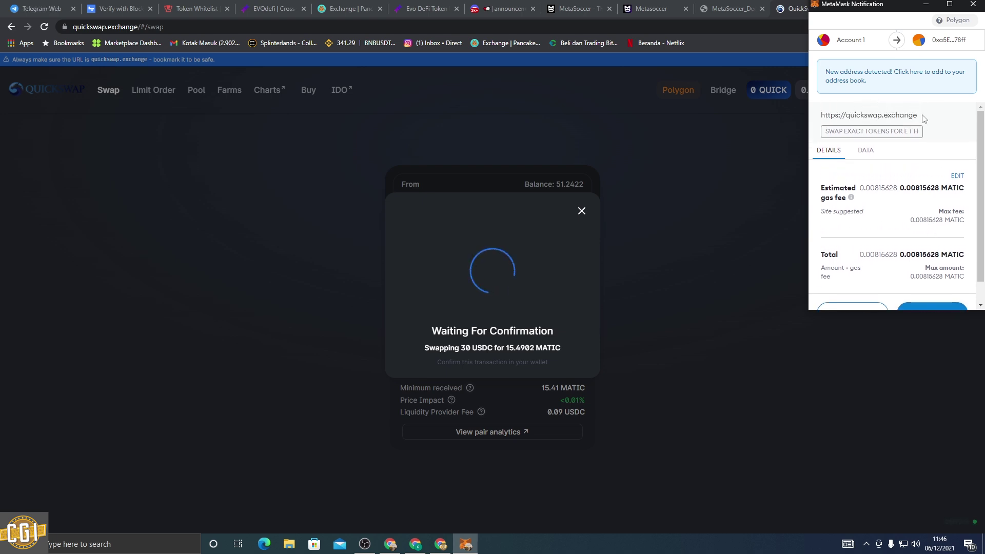
{"action": "left_click", "coordinate": [922, 290]}
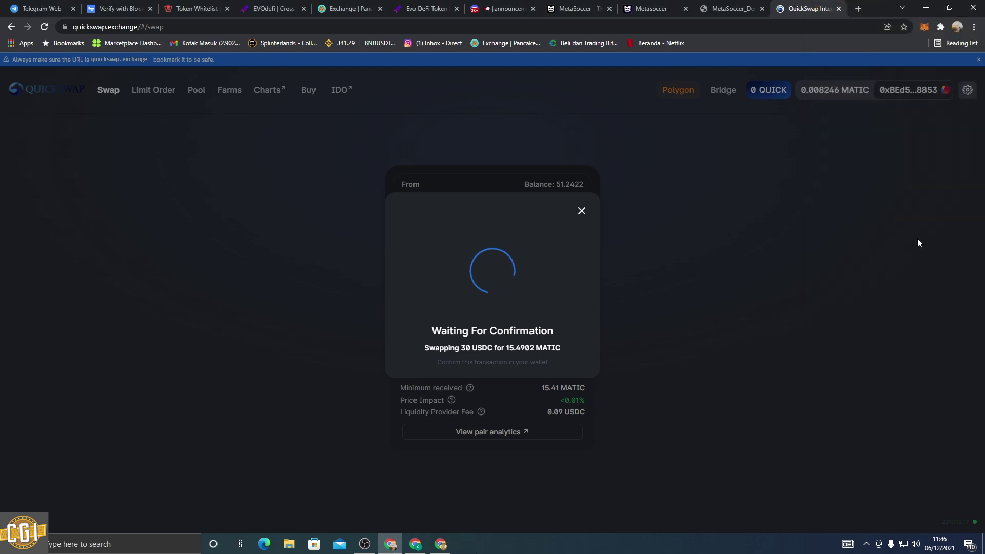
- Check the wallet's MATIC and USDC asset balances for the result of the swap
{"action": "left_click", "coordinate": [924, 26]}
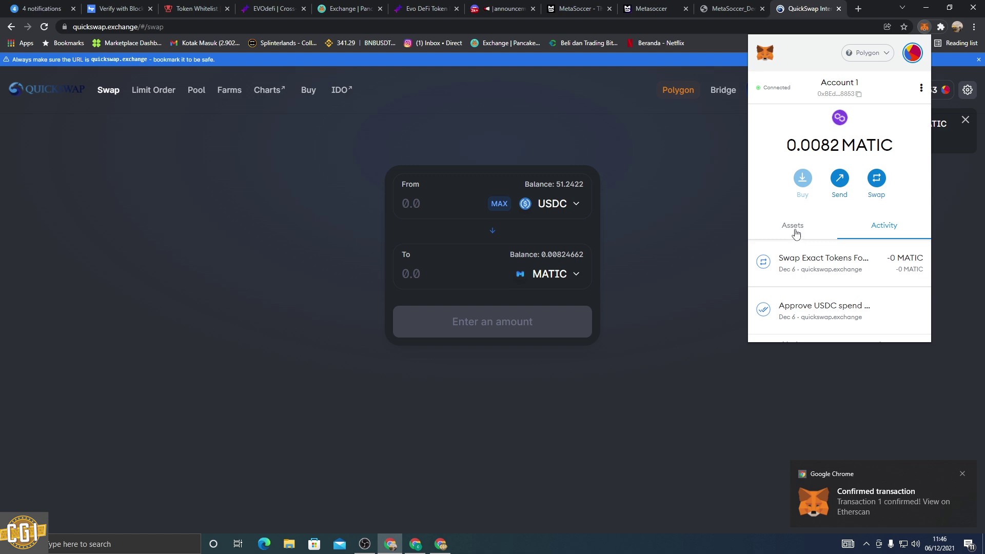
{"action": "left_click", "coordinate": [793, 230]}
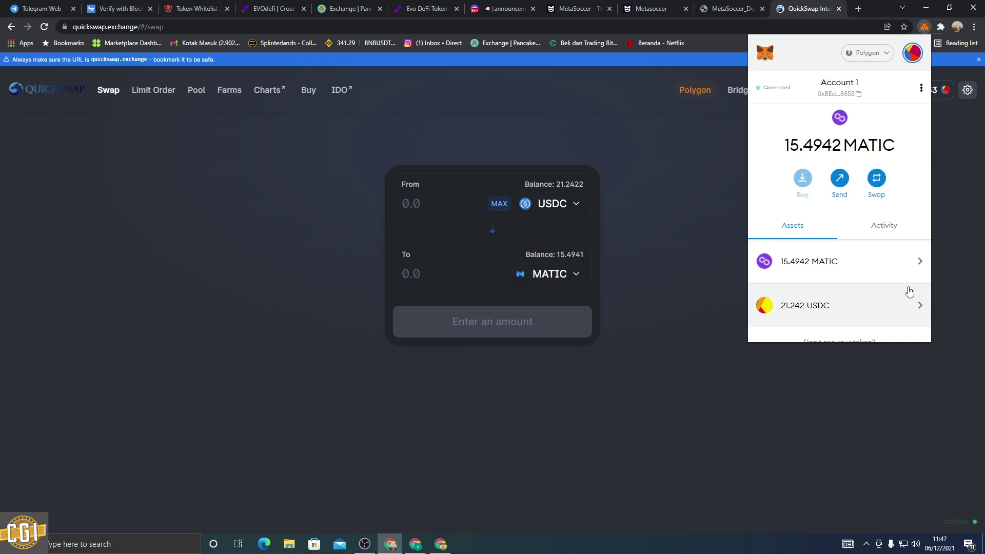
{"action": "left_click", "coordinate": [686, 117]}
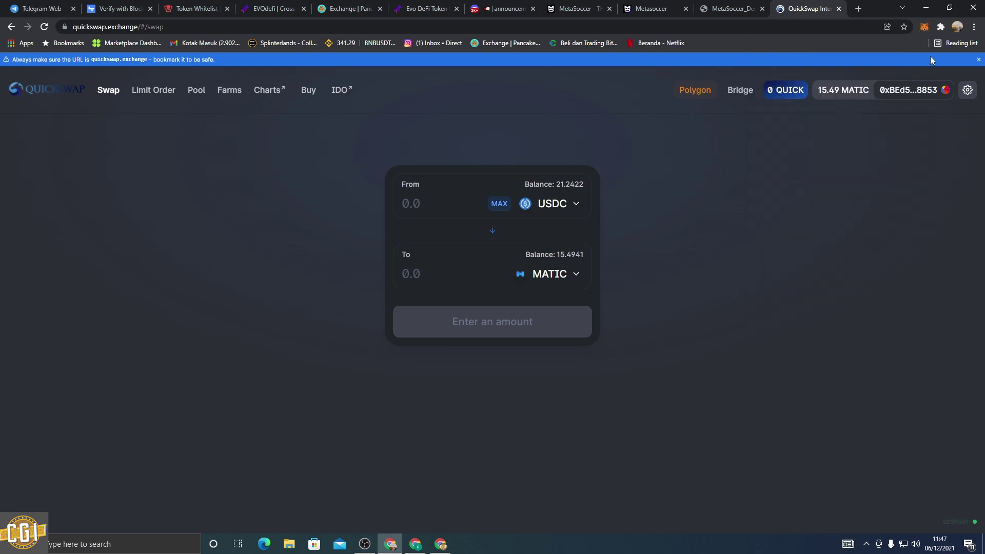
- Go to the MetaSoccer market and examine the Drop #2 stages and Youth Scout ticket availability
{"action": "left_click", "coordinate": [721, 8]}
{"action": "left_click", "coordinate": [651, 8]}
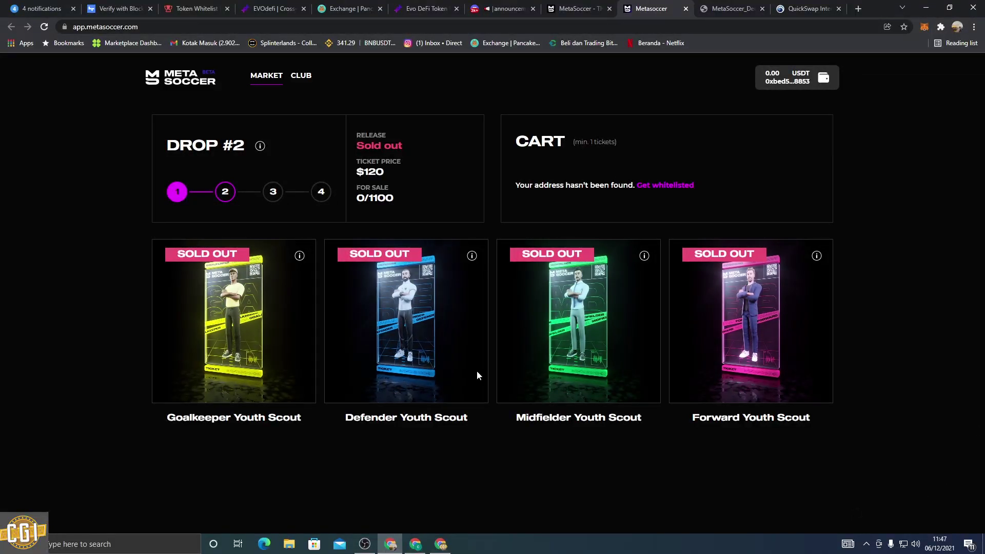
{"action": "left_click", "coordinate": [273, 191]}
{"action": "left_click", "coordinate": [225, 192]}
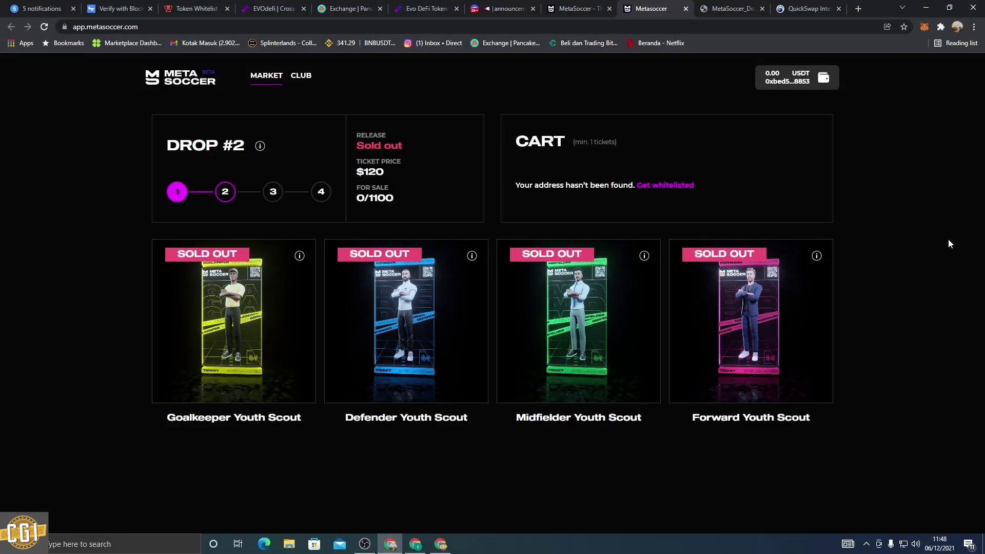
- Go to the MetaSoccer deck PDF and view page 5 on the game assets
{"action": "left_click", "coordinate": [733, 6]}
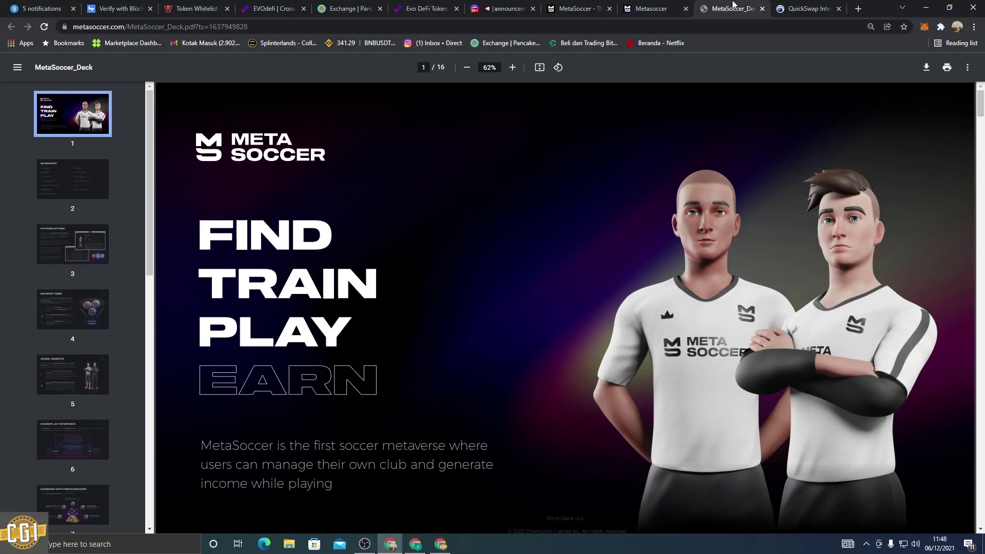
{"action": "key", "text": "Right"}
{"action": "key", "text": "Right"}
{"action": "key", "text": "Right"}
{"action": "key", "text": "Right"}
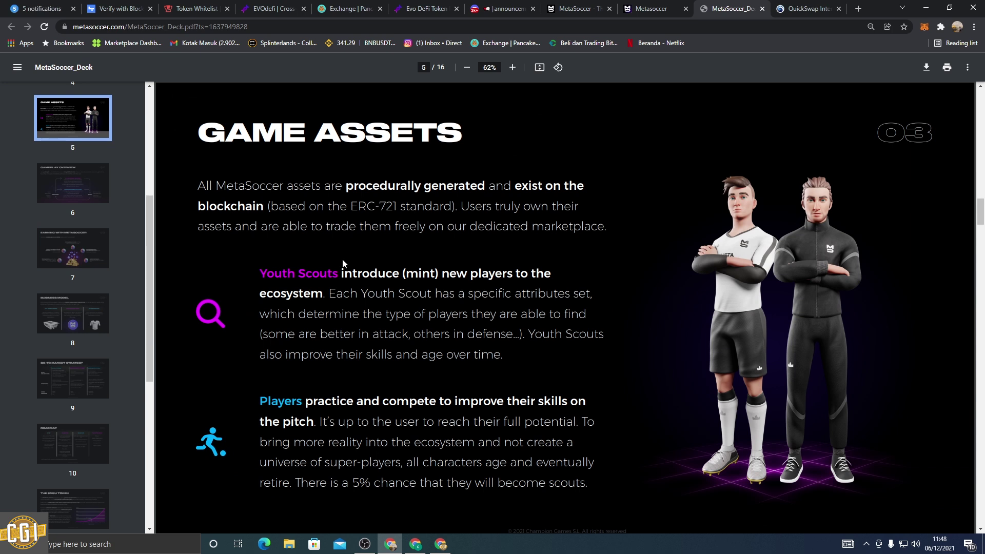